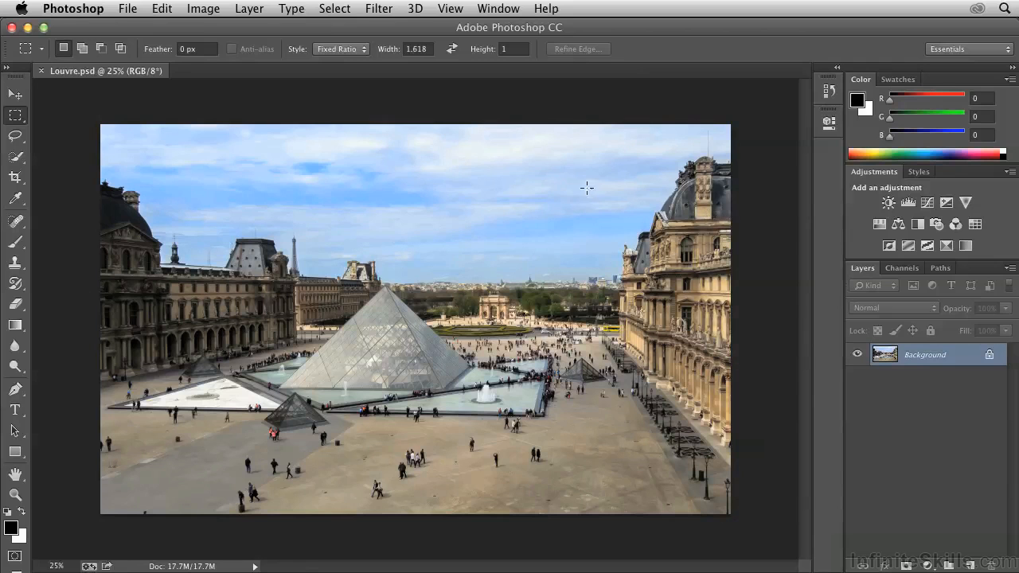
Duplicate the Louvre image as "Louvre Final", check it against the original, and return to the duplicate
{"action": "left_click", "coordinate": [201, 11]}
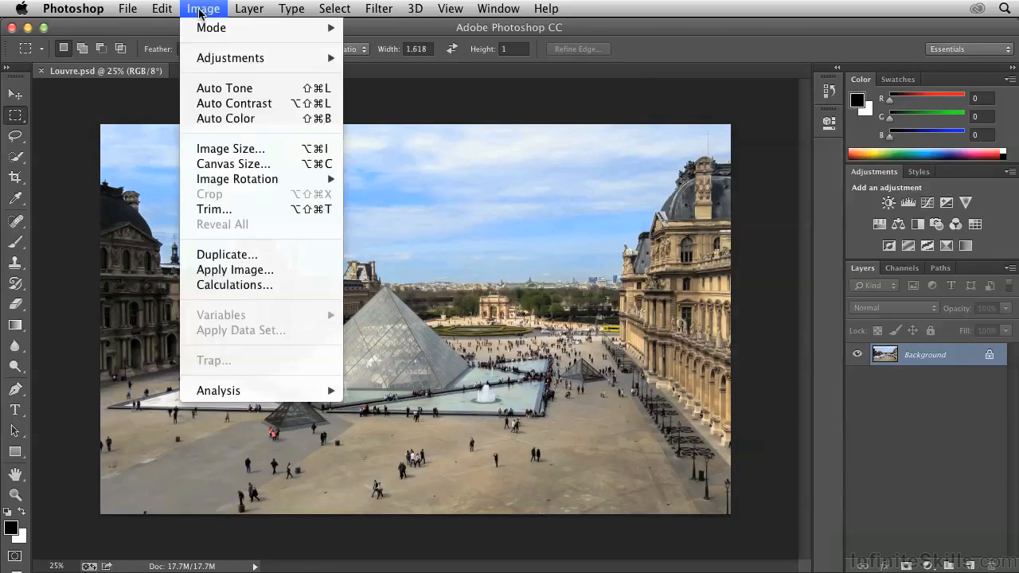
{"action": "left_click", "coordinate": [226, 254]}
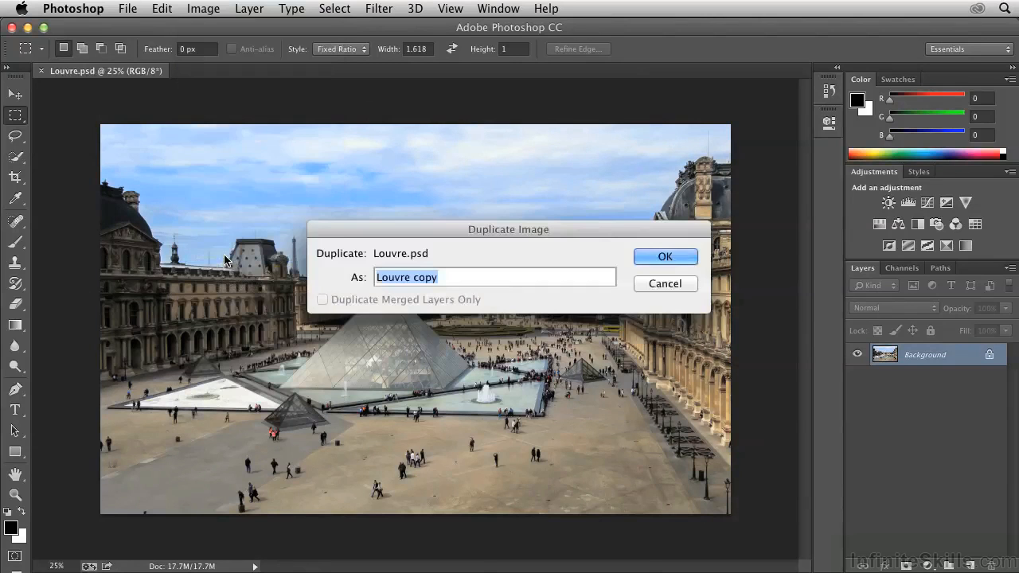
{"action": "double_click", "coordinate": [420, 279]}
{"action": "type", "text": "Final"}
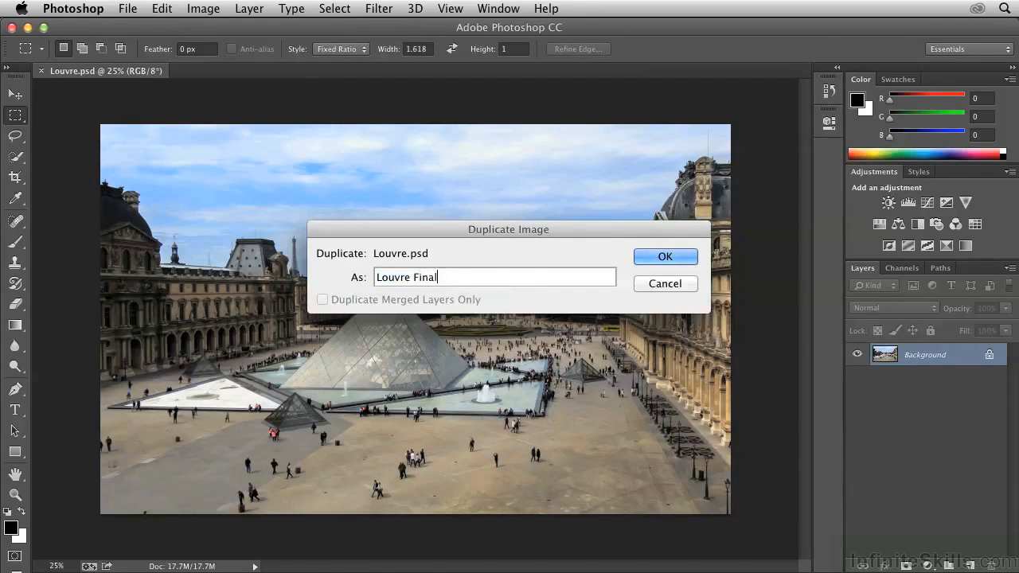
{"action": "left_click", "coordinate": [646, 257]}
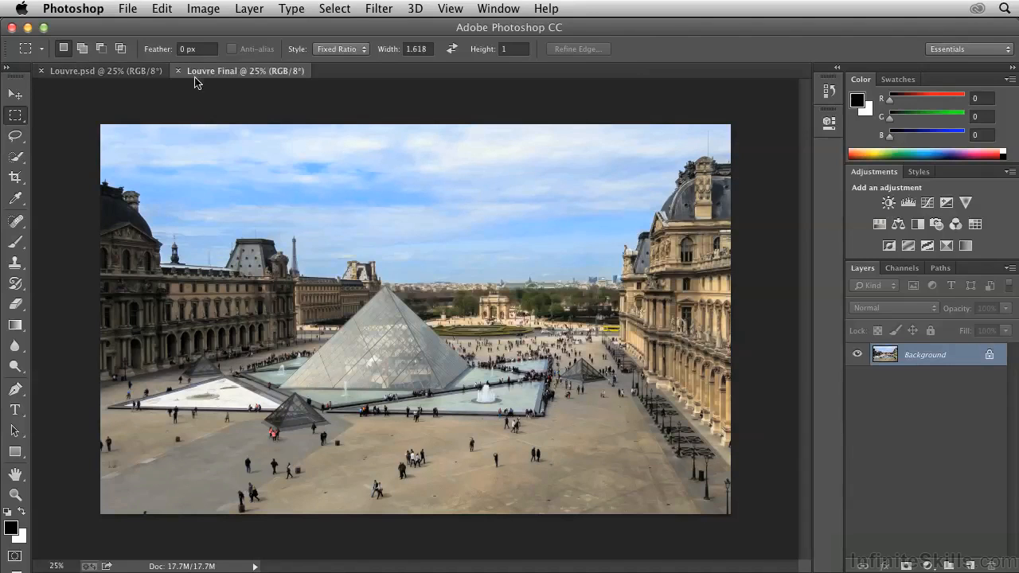
{"action": "left_click", "coordinate": [106, 73]}
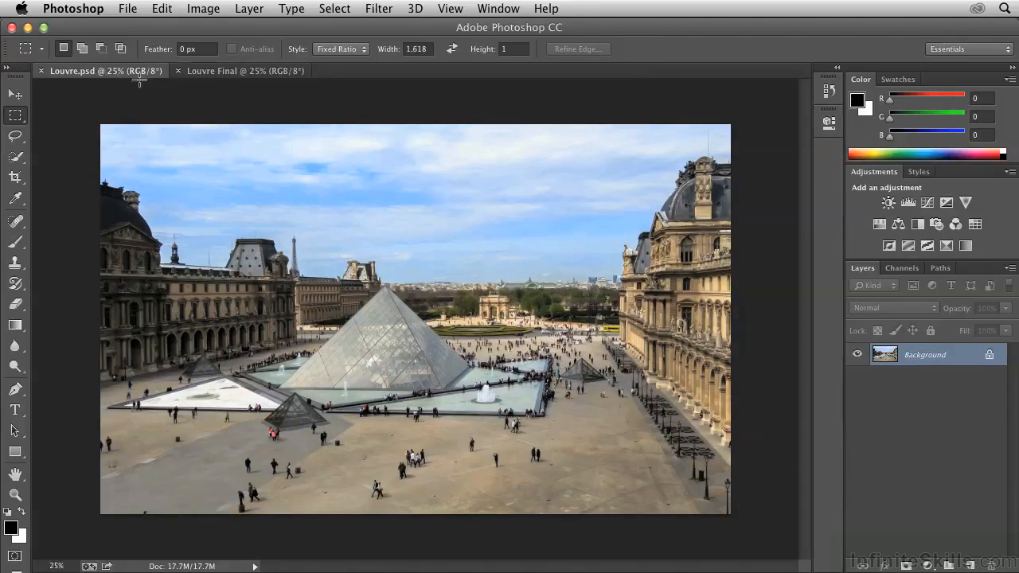
{"action": "left_click", "coordinate": [230, 73]}
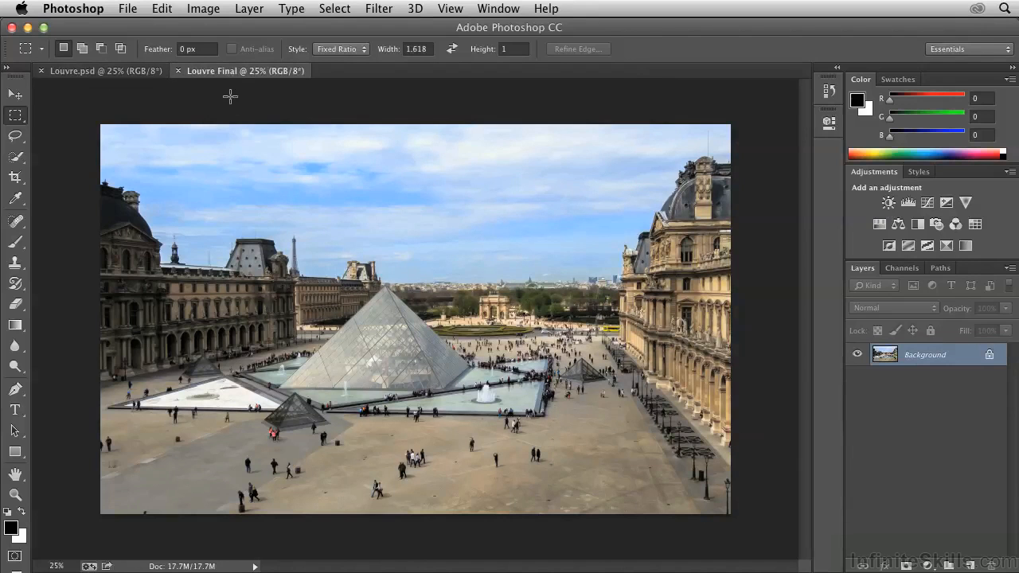
Start an HDR Toning adjustment on the Louvre Final image using the Photorealistic preset
{"action": "left_click", "coordinate": [201, 10]}
{"action": "mouse_move", "coordinate": [211, 61]}
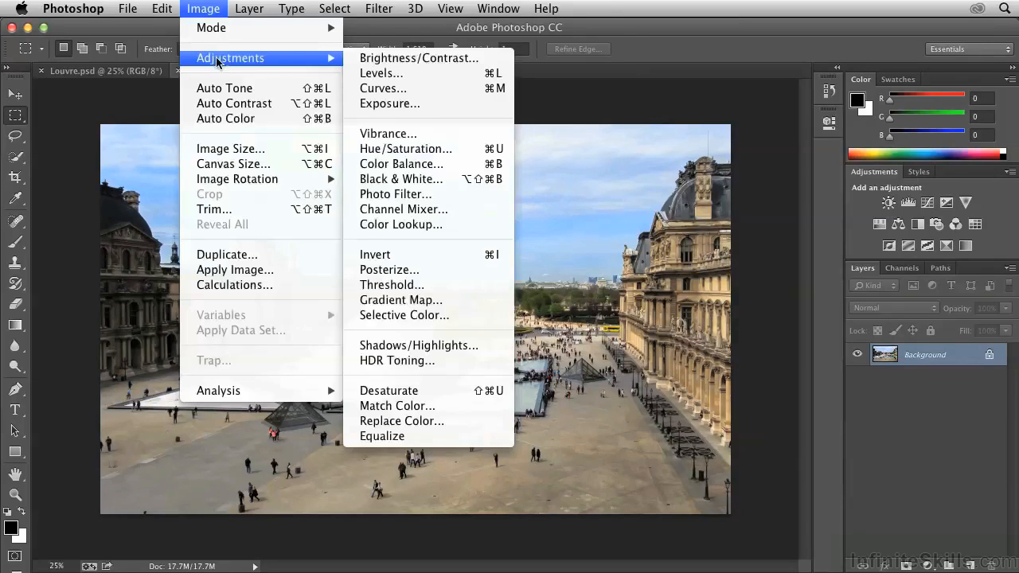
{"action": "left_click", "coordinate": [404, 362]}
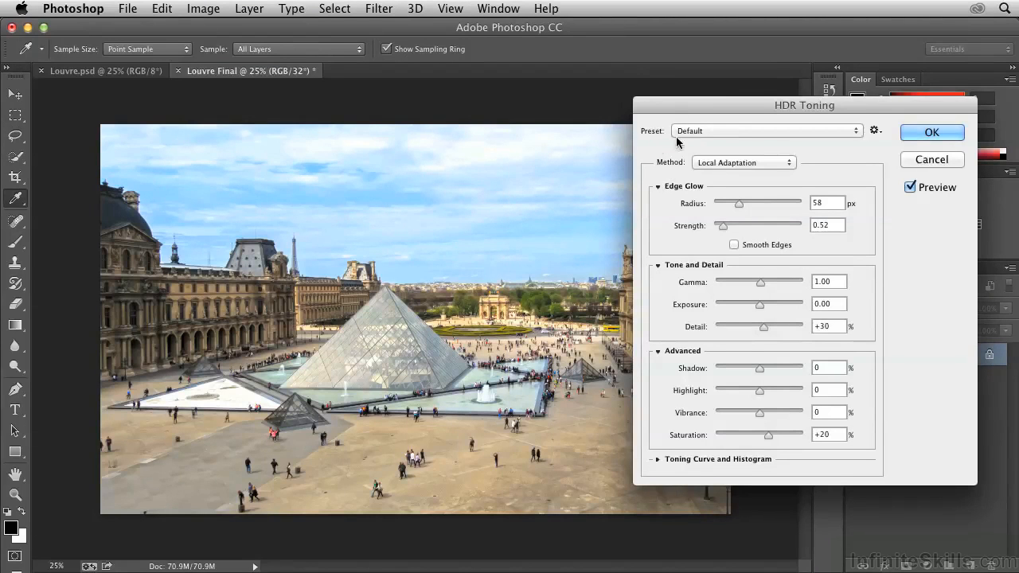
{"action": "left_click", "coordinate": [714, 131]}
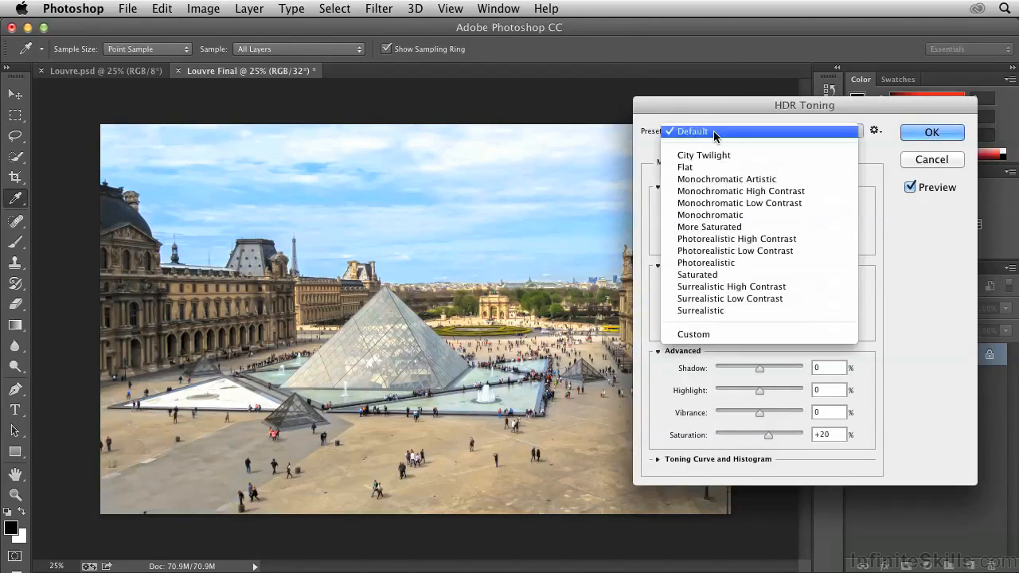
{"action": "left_click", "coordinate": [729, 263]}
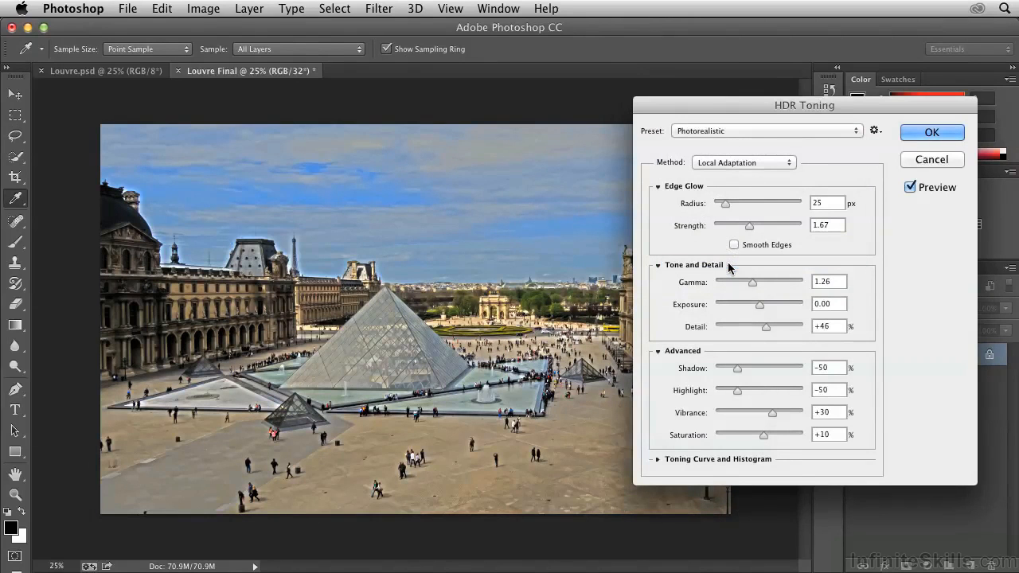
Set the HDR Toning edge glow radius to 154 px and enable Smooth Edges
{"action": "left_click", "coordinate": [745, 203]}
{"action": "left_click_drag", "start_coordinate": [746, 205], "coordinate": [768, 205]}
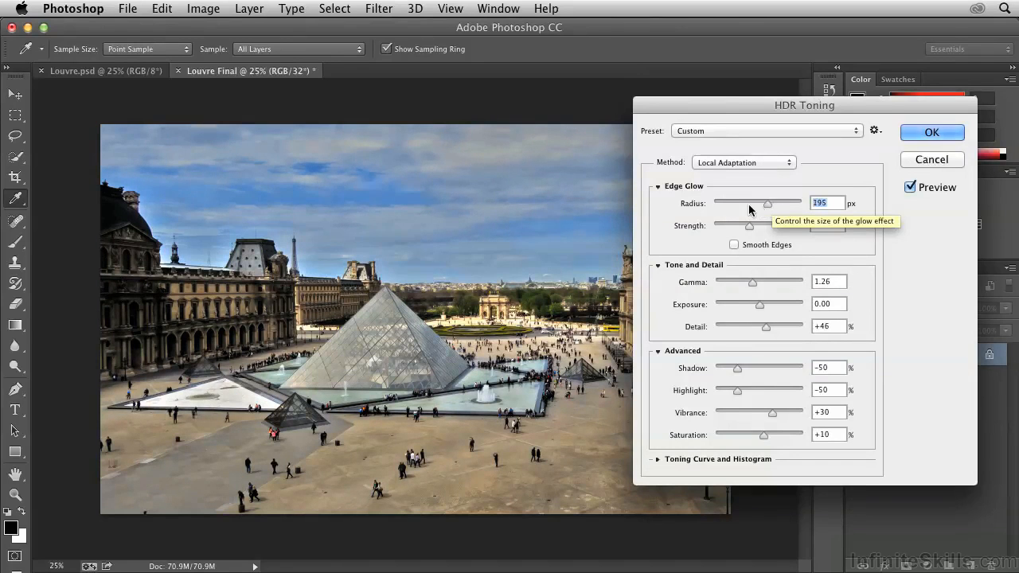
{"action": "left_click", "coordinate": [748, 204]}
{"action": "left_click", "coordinate": [737, 205]}
{"action": "left_click", "coordinate": [759, 204]}
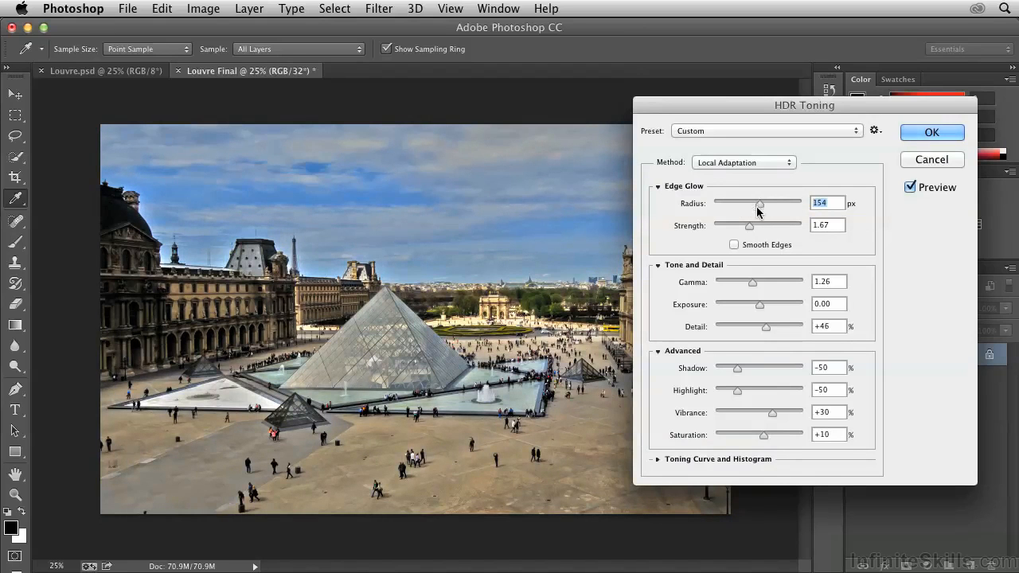
{"action": "left_click", "coordinate": [733, 246]}
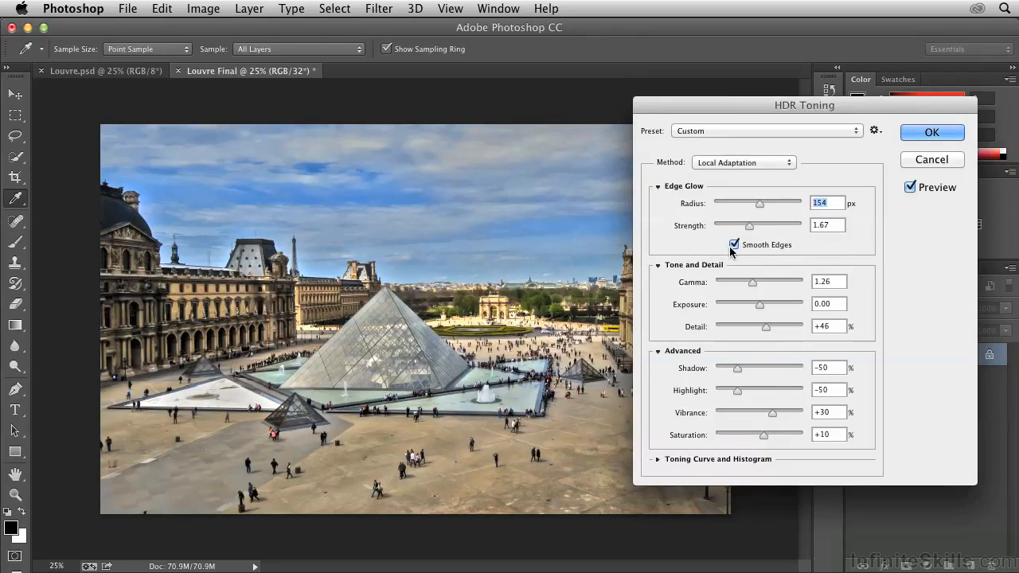
Set the HDR Toning highlight to -30% and apply the adjustment to the image
{"action": "left_click", "coordinate": [738, 390]}
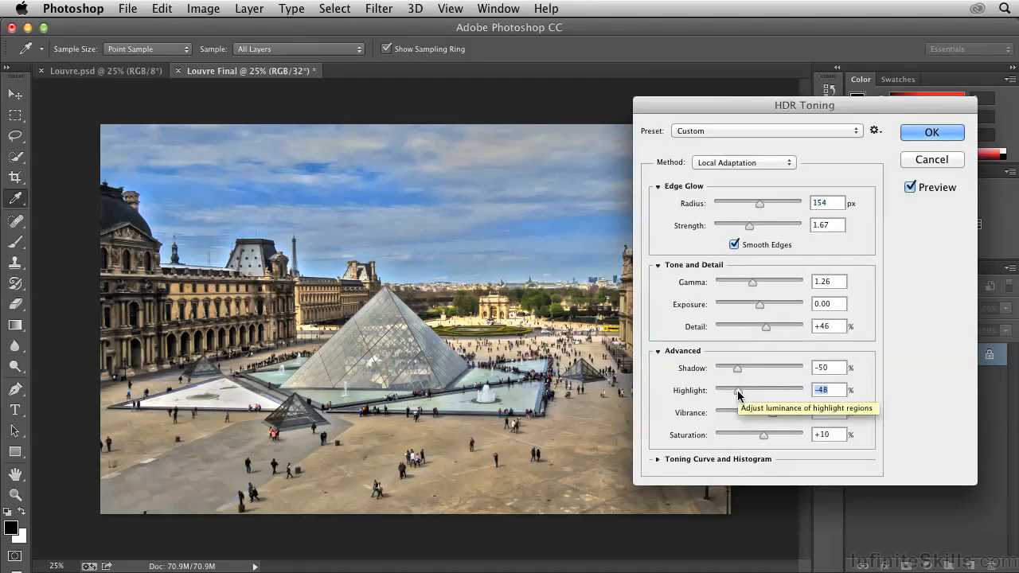
{"action": "left_click_drag", "start_coordinate": [738, 391], "coordinate": [746, 389]}
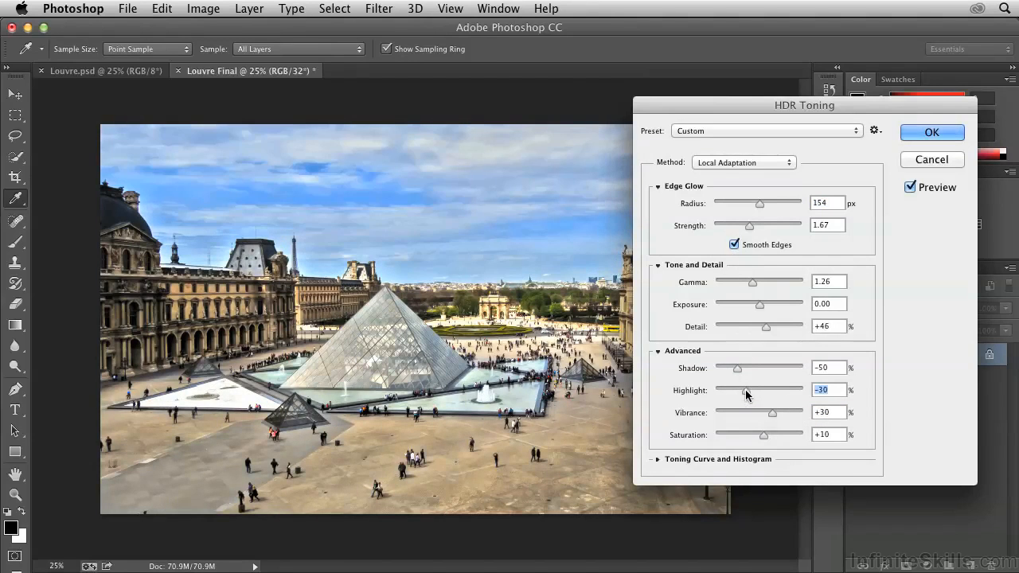
{"action": "left_click", "coordinate": [919, 133]}
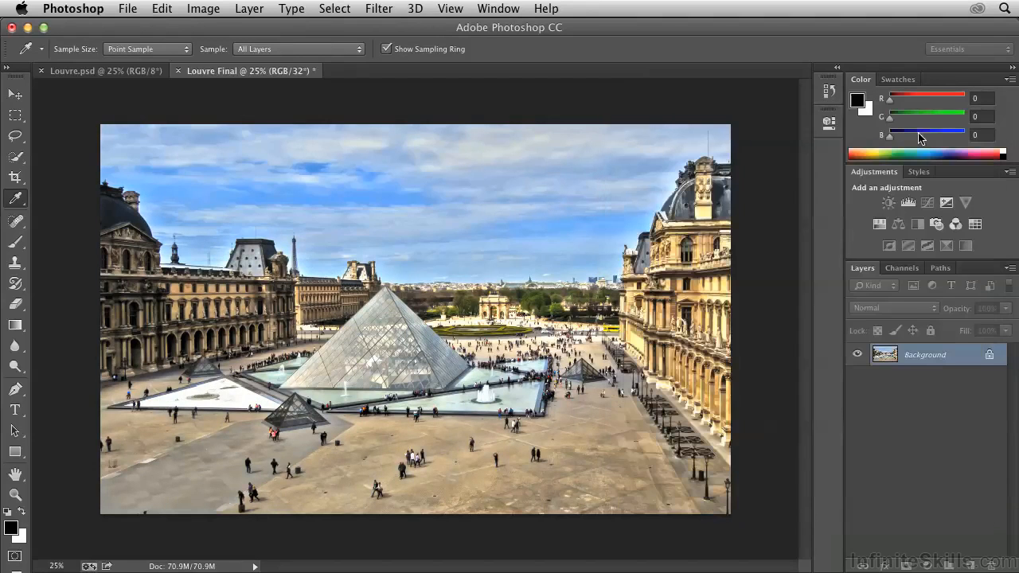
{"action": "key", "text": "m"}
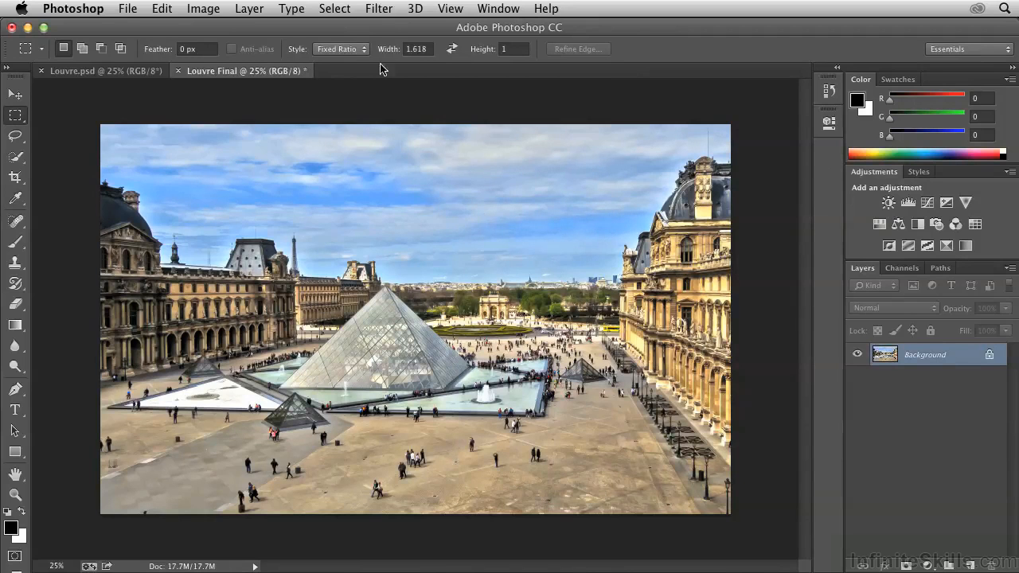
Start the Oil Paint filter and try a Shine of 1.75 before setting it back to 0
{"action": "left_click", "coordinate": [379, 9]}
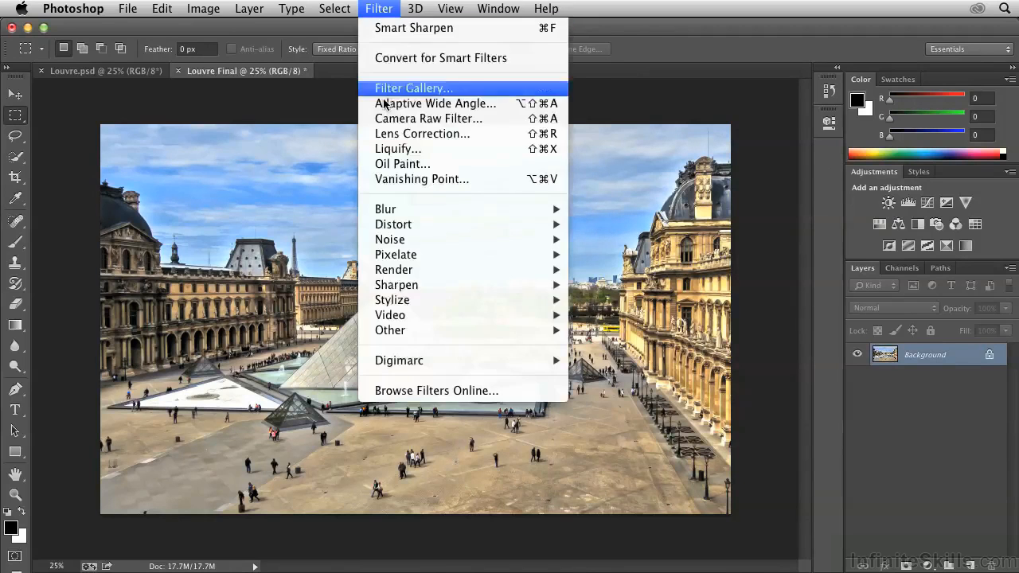
{"action": "left_click", "coordinate": [394, 164]}
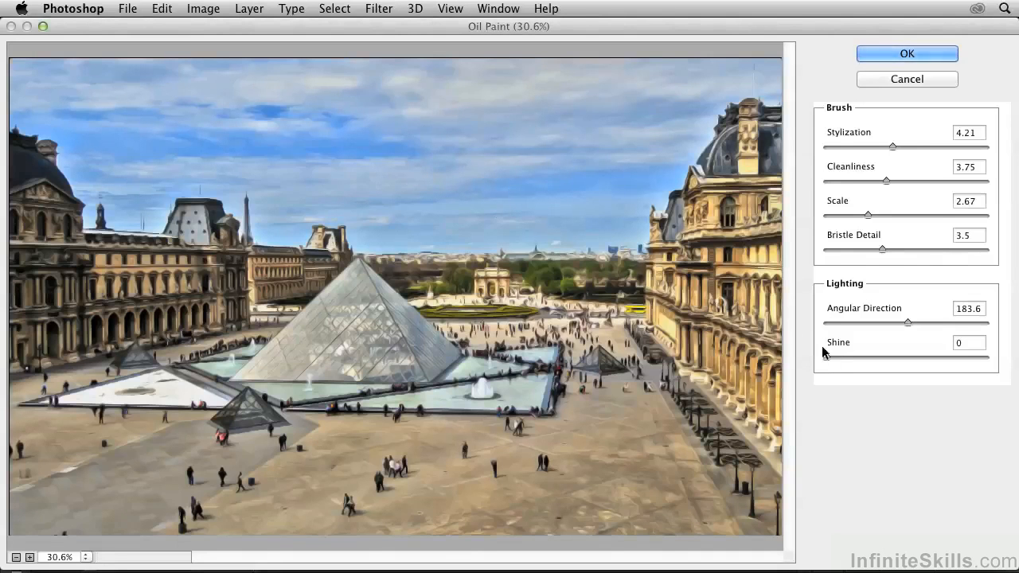
{"action": "left_click_drag", "start_coordinate": [828, 356], "coordinate": [854, 357]}
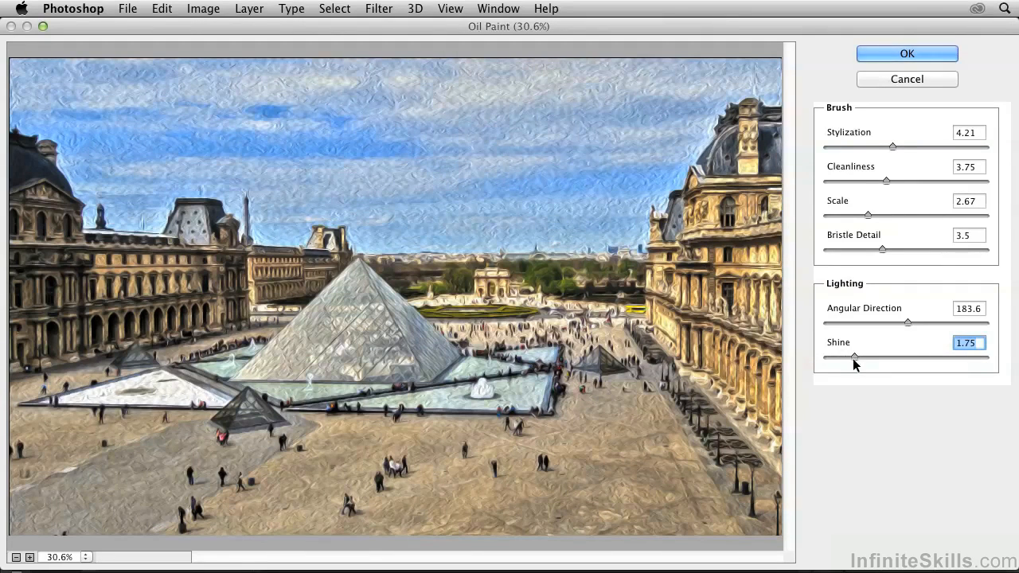
{"action": "left_click_drag", "start_coordinate": [855, 360], "coordinate": [817, 361]}
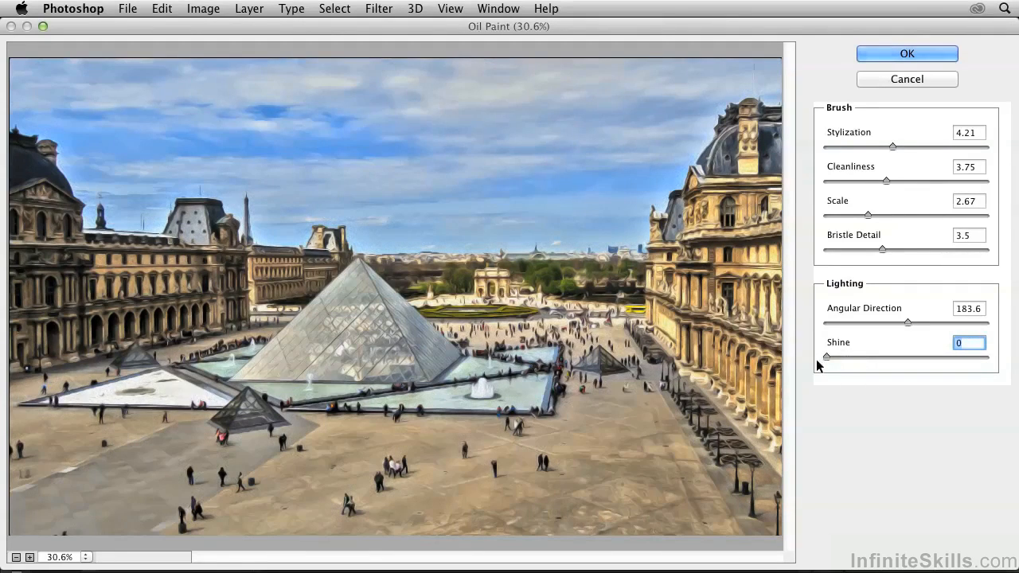
Try low and high Oil Paint brush values, up to Stylization 7.77 and Cleanliness 8.1
{"action": "left_click_drag", "start_coordinate": [887, 182], "coordinate": [852, 181]}
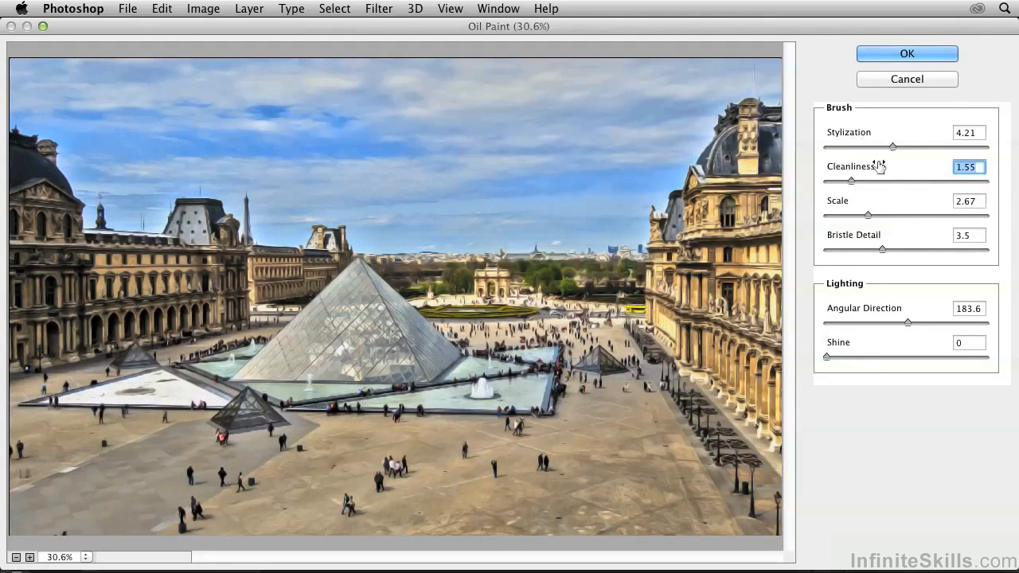
{"action": "left_click_drag", "start_coordinate": [850, 181], "coordinate": [816, 182]}
{"action": "mouse_move", "coordinate": [892, 146]}
{"action": "left_mouse_down"}
{"action": "mouse_move", "coordinate": [825, 153]}
{"action": "mouse_move", "coordinate": [872, 143]}
{"action": "left_mouse_up"}
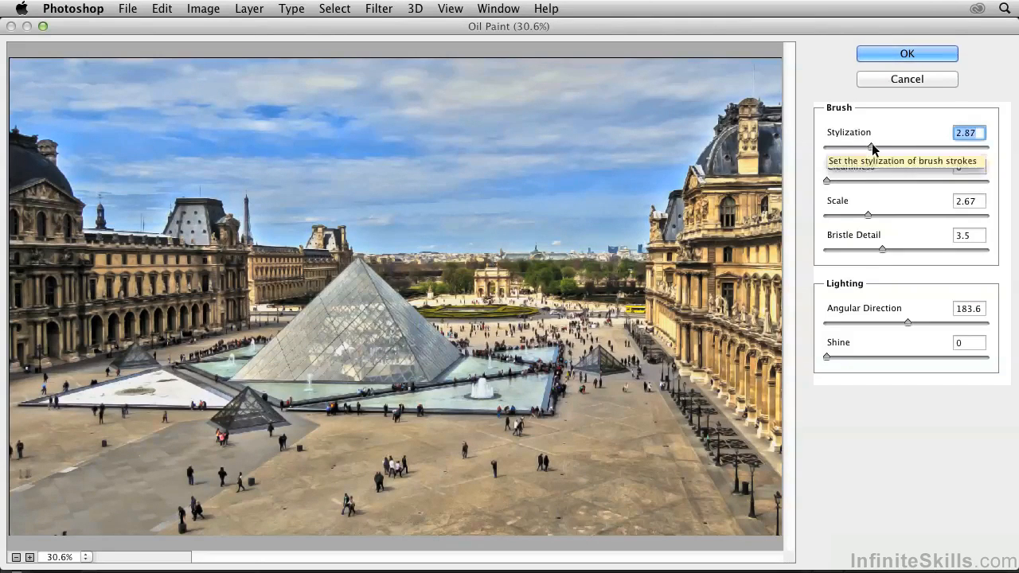
{"action": "left_click_drag", "start_coordinate": [831, 177], "coordinate": [849, 182]}
{"action": "left_click_drag", "start_coordinate": [873, 146], "coordinate": [930, 145]}
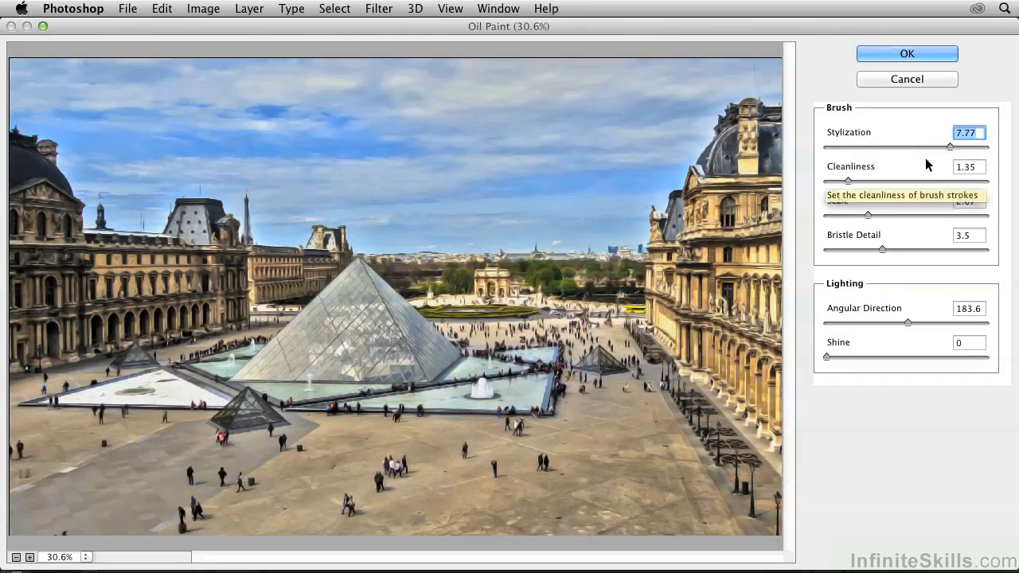
{"action": "left_click_drag", "start_coordinate": [849, 181], "coordinate": [956, 183]}
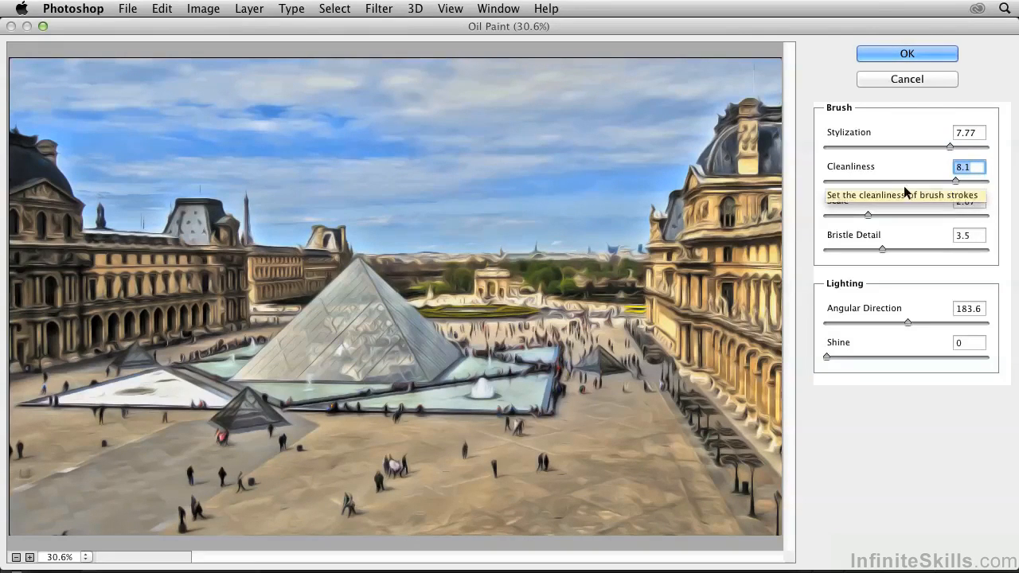
Set the brush Cleanliness to 1.45 and Stylization to 5.05, and apply the Oil Paint filter
{"action": "left_click_drag", "start_coordinate": [956, 183], "coordinate": [849, 184]}
{"action": "left_click_drag", "start_coordinate": [950, 146], "coordinate": [907, 145]}
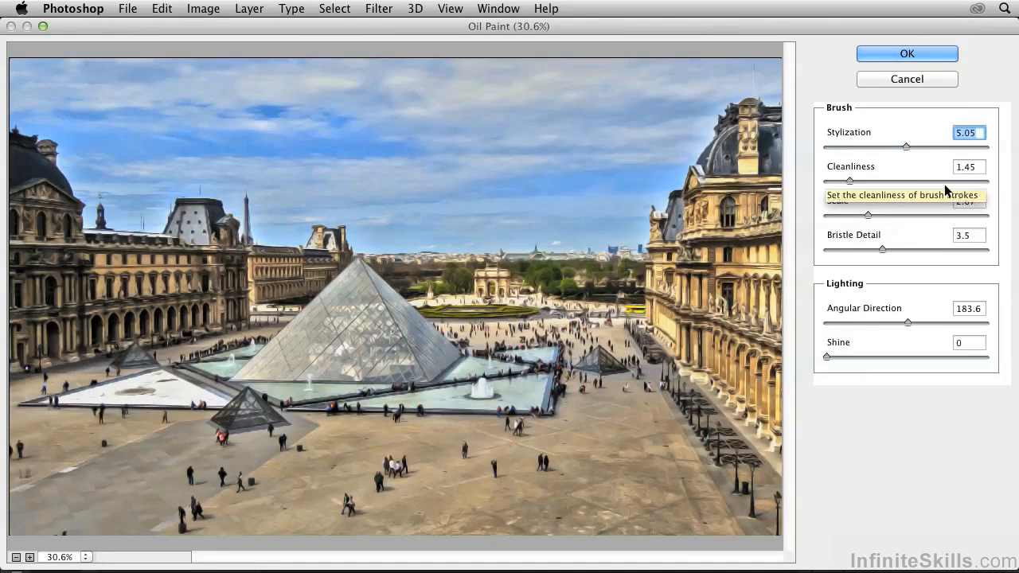
{"action": "left_click", "coordinate": [936, 54]}
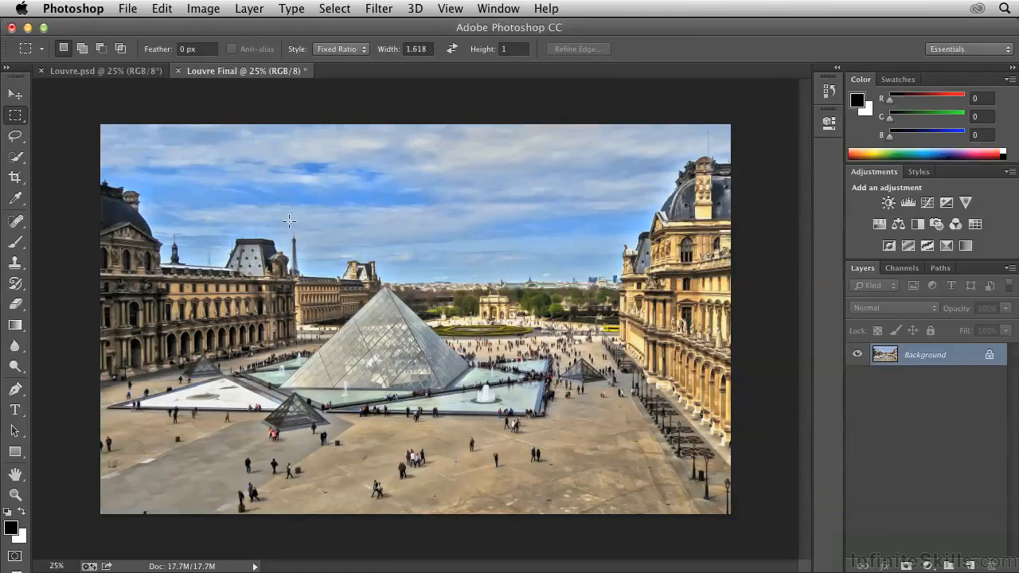
Fade the Oil Paint filter with the Soft Light blending mode at 53% opacity
{"action": "left_click", "coordinate": [163, 9]}
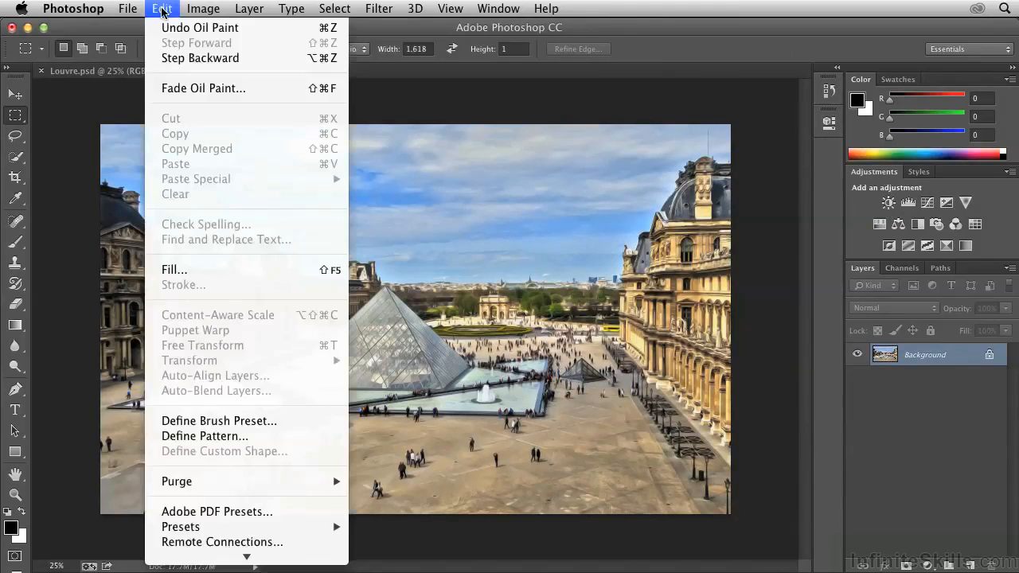
{"action": "left_click", "coordinate": [186, 89]}
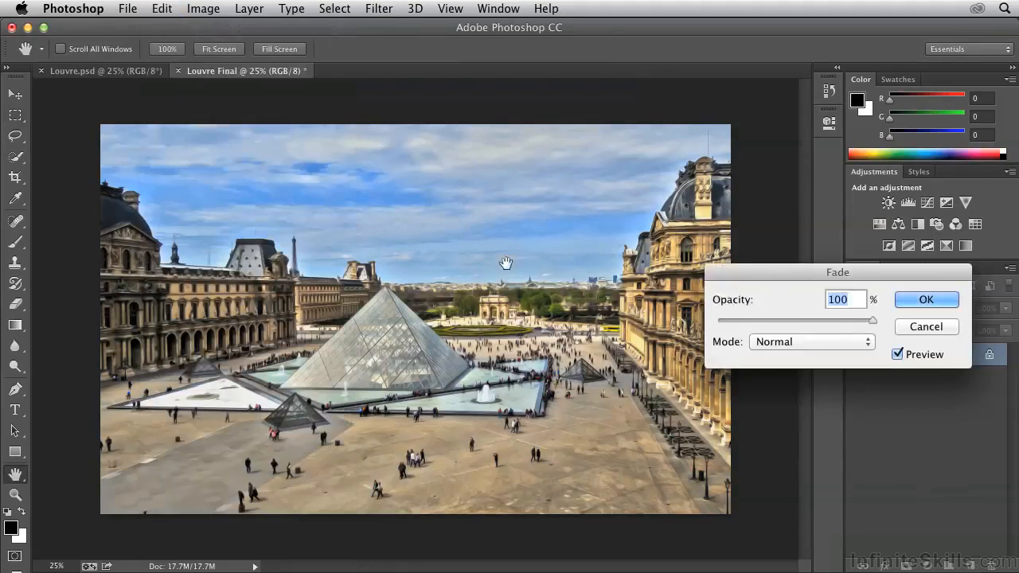
{"action": "mouse_move", "coordinate": [872, 320]}
{"action": "left_mouse_down"}
{"action": "mouse_move", "coordinate": [714, 325]}
{"action": "mouse_move", "coordinate": [886, 325]}
{"action": "left_mouse_up"}
{"action": "left_click", "coordinate": [774, 345]}
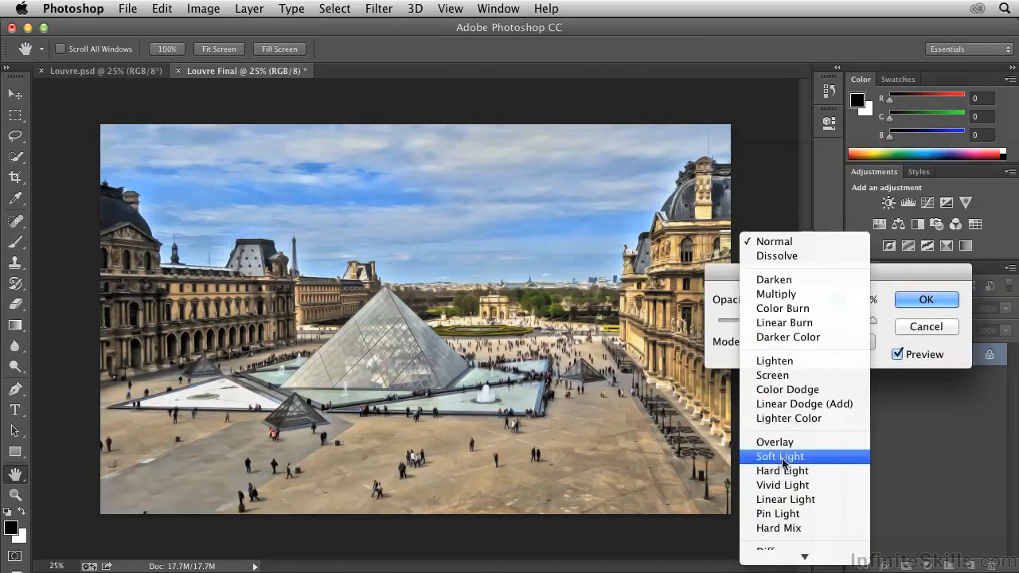
{"action": "left_click", "coordinate": [781, 457]}
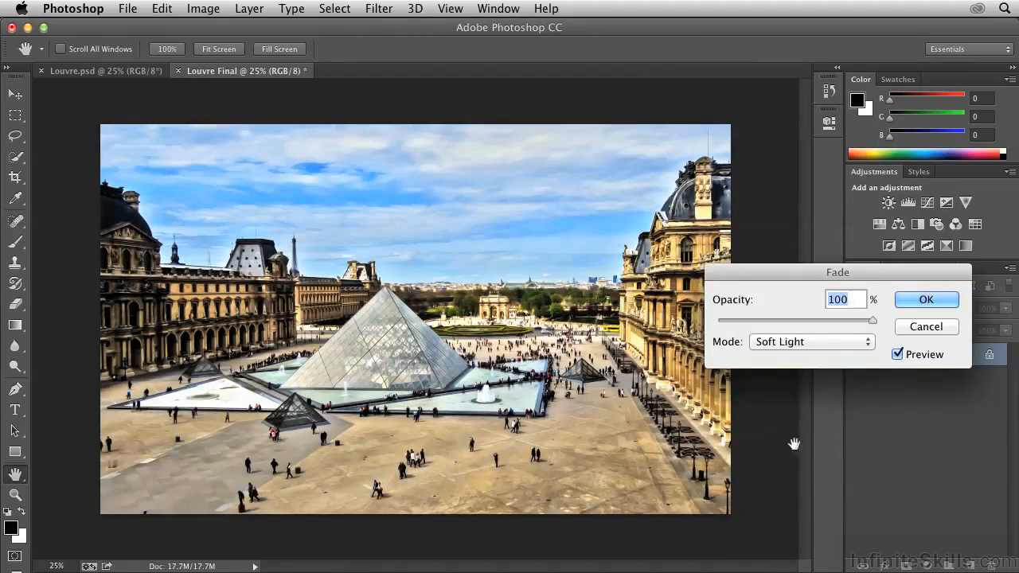
{"action": "left_click_drag", "start_coordinate": [844, 319], "coordinate": [801, 326]}
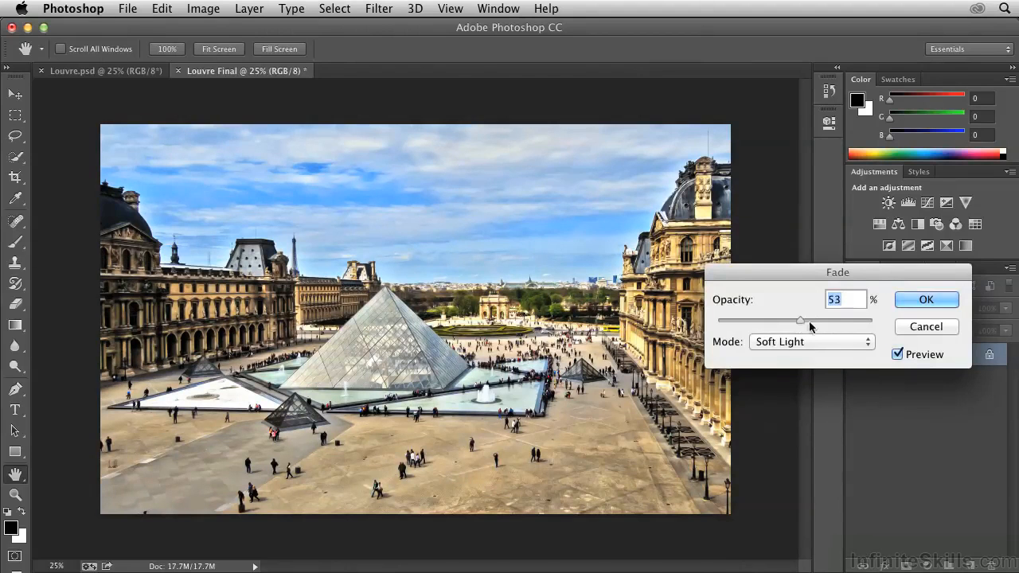
Compare the image with and without the fade preview, and apply the fade
{"action": "left_click", "coordinate": [897, 355]}
{"action": "left_click", "coordinate": [897, 355]}
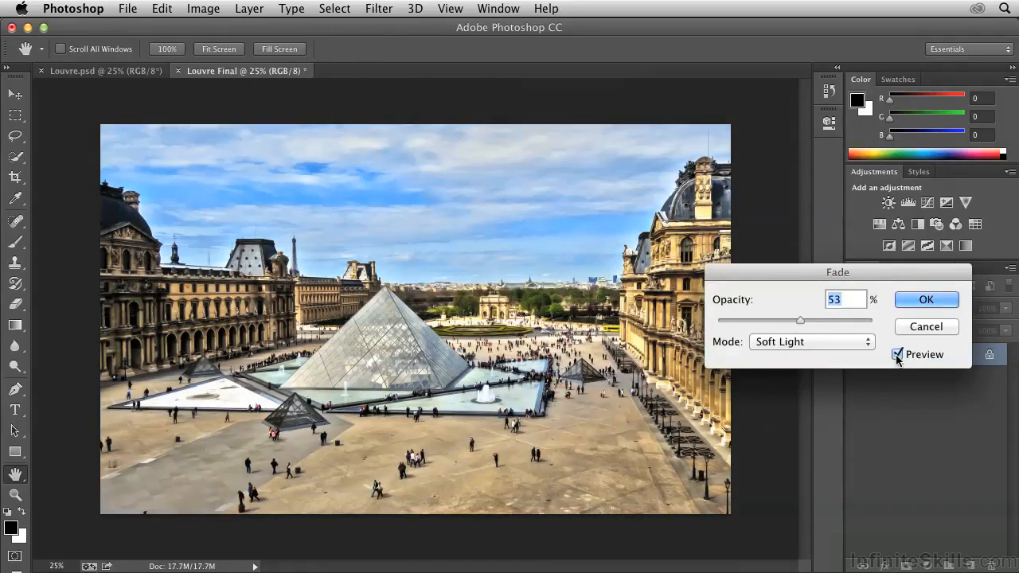
{"action": "left_click", "coordinate": [897, 355]}
{"action": "left_click", "coordinate": [897, 355]}
{"action": "left_click", "coordinate": [912, 300]}
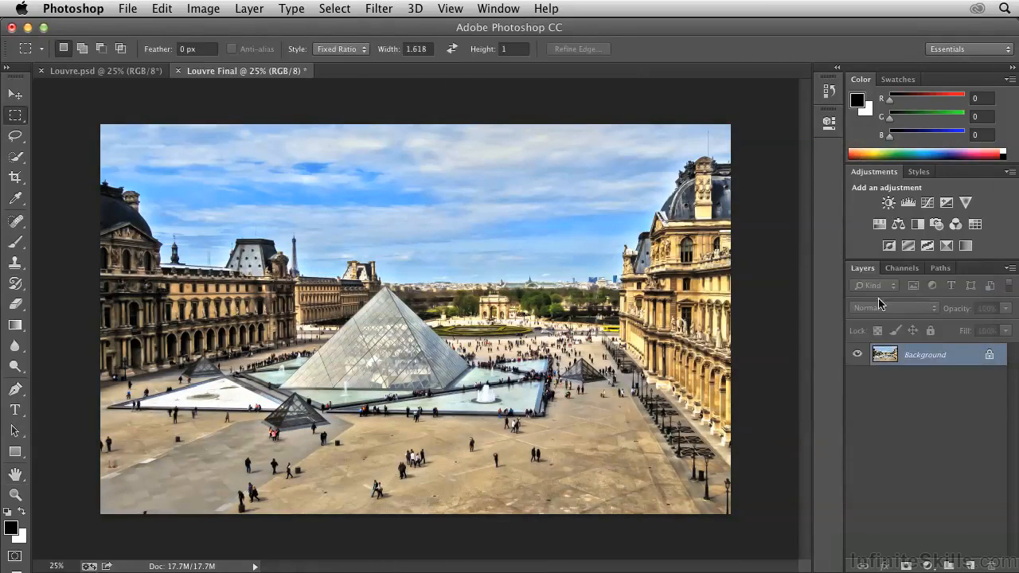
Open the Smart Sharpen filter, show the glass pyramid in its preview, and move the dialog clear of most of the photo
{"action": "left_click", "coordinate": [380, 9]}
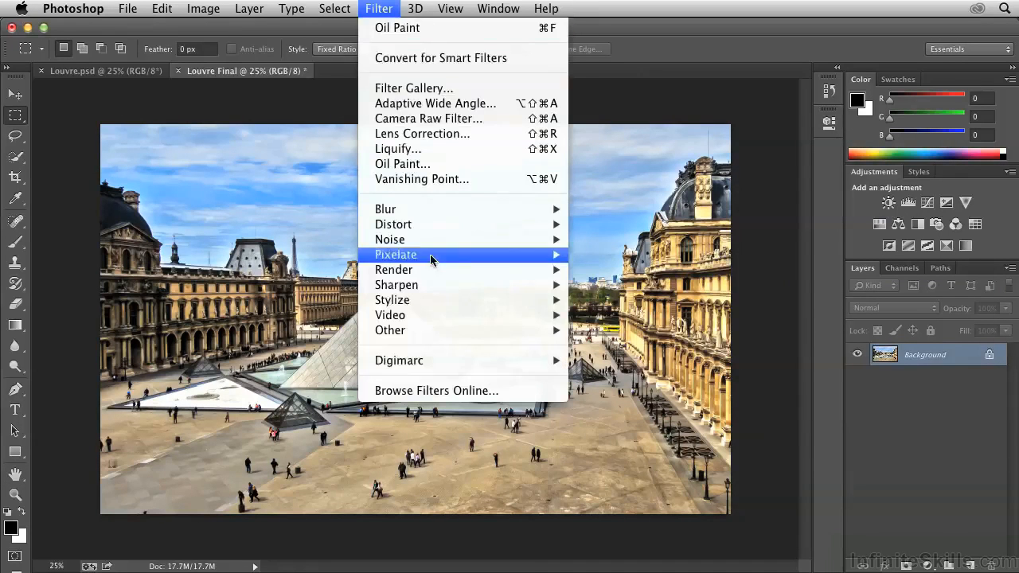
{"action": "mouse_move", "coordinate": [437, 288]}
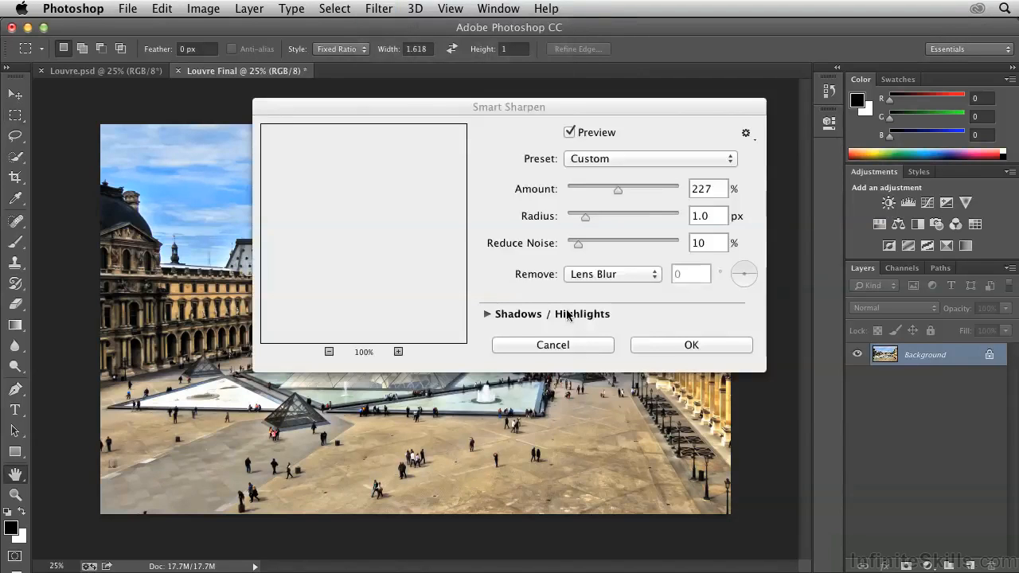
{"action": "left_click_drag", "start_coordinate": [351, 176], "coordinate": [434, 258]}
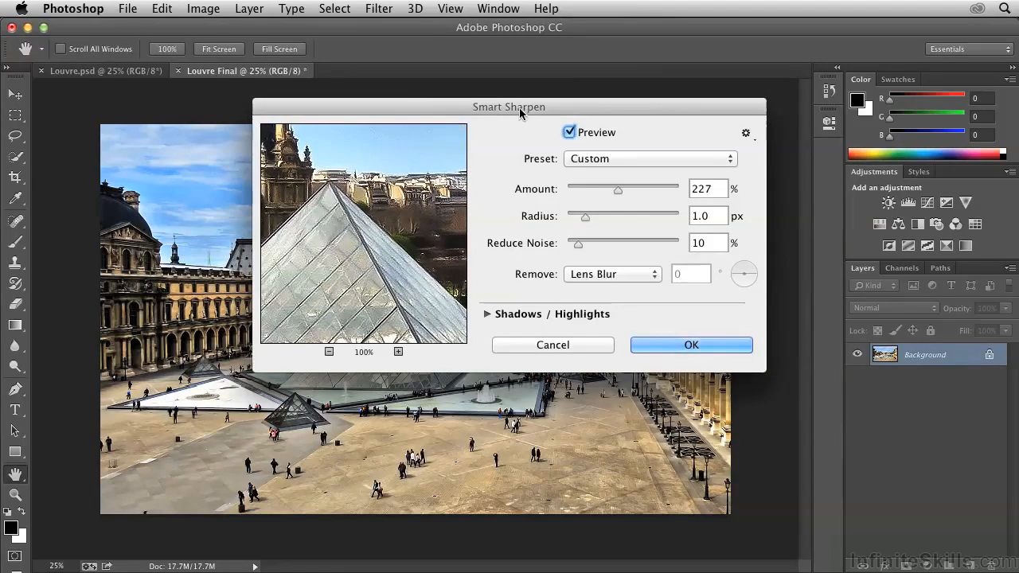
{"action": "left_click_drag", "start_coordinate": [441, 105], "coordinate": [500, 428]}
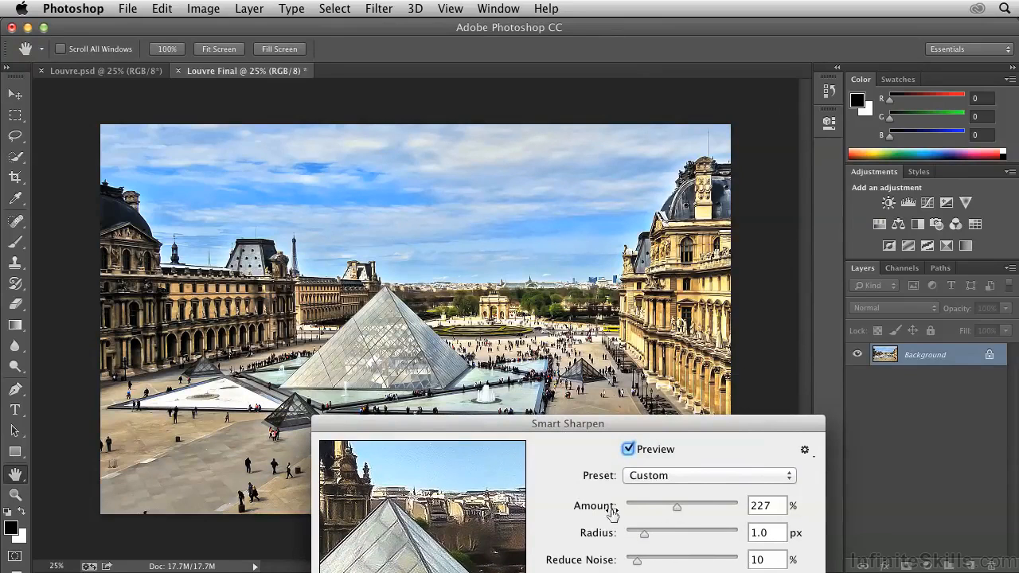
Try a Smart Sharpen amount of 500% and a lower one, comparing the photo with and without the preview each time
{"action": "left_click_drag", "start_coordinate": [678, 508], "coordinate": [722, 507]}
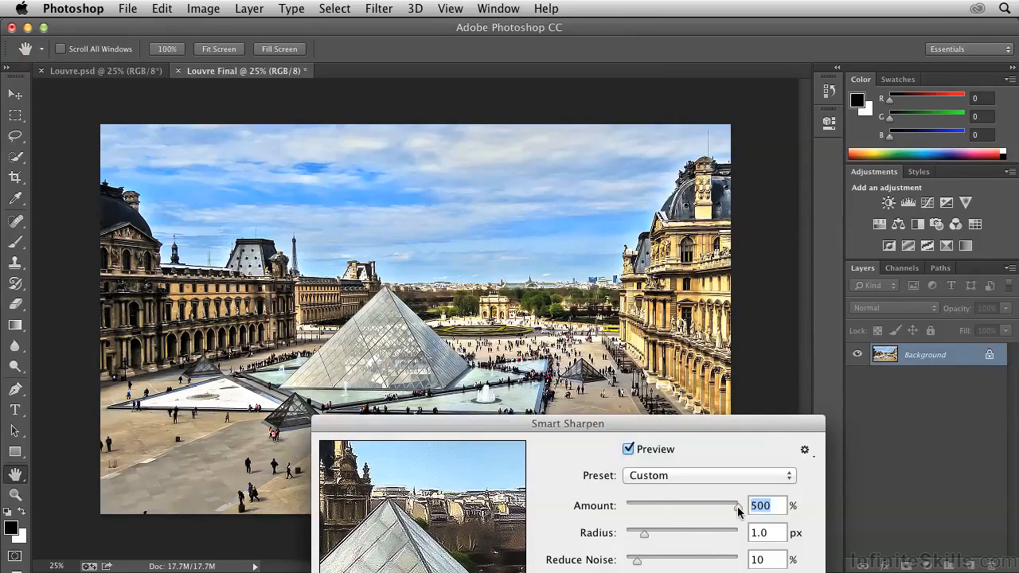
{"action": "left_click", "coordinate": [628, 450]}
{"action": "left_click", "coordinate": [629, 451]}
{"action": "left_click", "coordinate": [696, 505]}
{"action": "left_click", "coordinate": [629, 449]}
{"action": "left_click", "coordinate": [633, 453]}
Set the Smart Sharpen amount to 248%, compare the photo with and without the preview, and apply the filter
{"action": "left_click", "coordinate": [682, 506]}
{"action": "left_click", "coordinate": [629, 450]}
{"action": "left_click", "coordinate": [630, 450]}
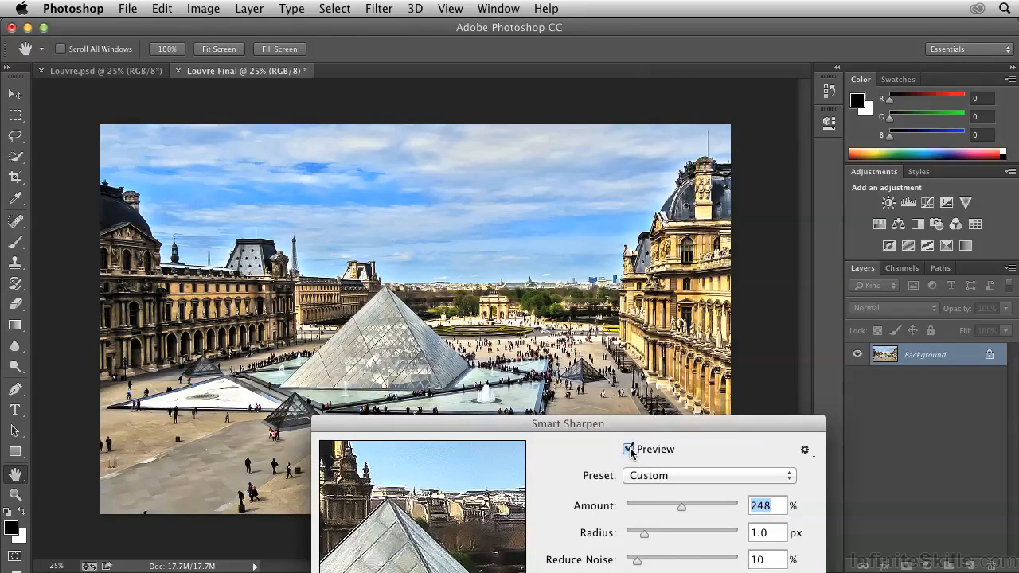
{"action": "left_click_drag", "start_coordinate": [643, 427], "coordinate": [674, 201]}
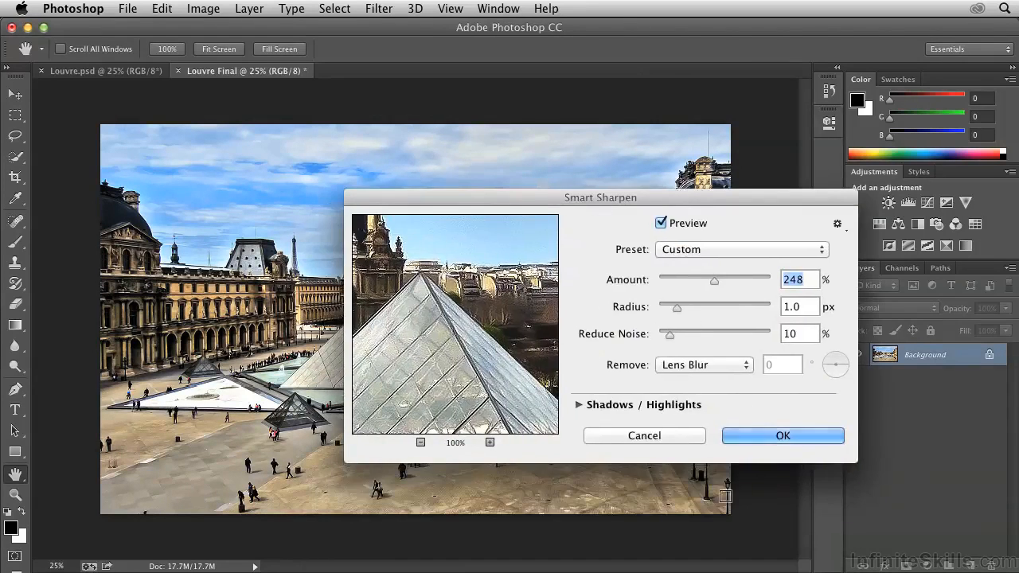
{"action": "left_click", "coordinate": [762, 440]}
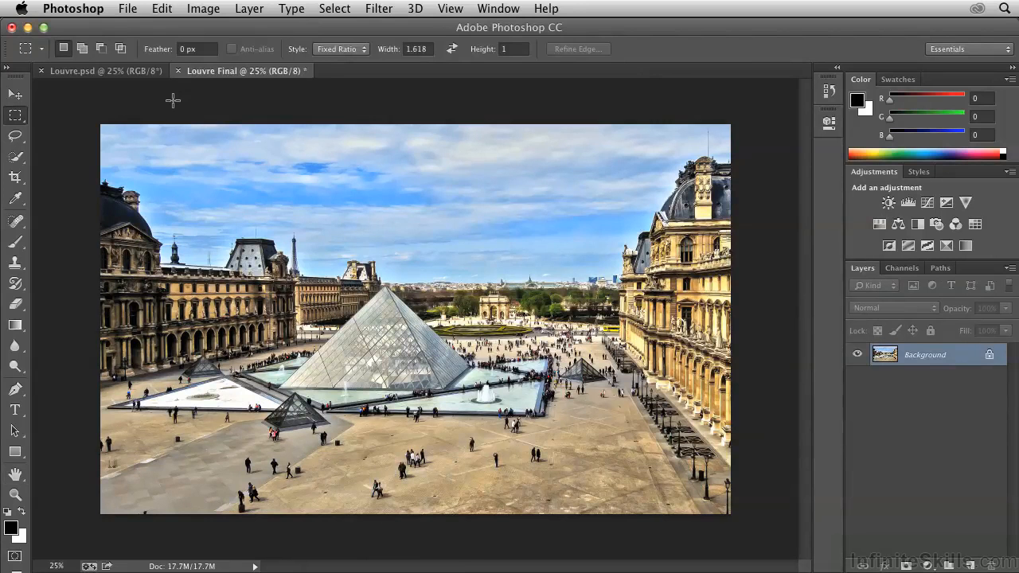
Compare the original Louvre.psd photo with the filtered Louvre Final image
{"action": "left_click", "coordinate": [88, 72]}
{"action": "left_click", "coordinate": [228, 72]}
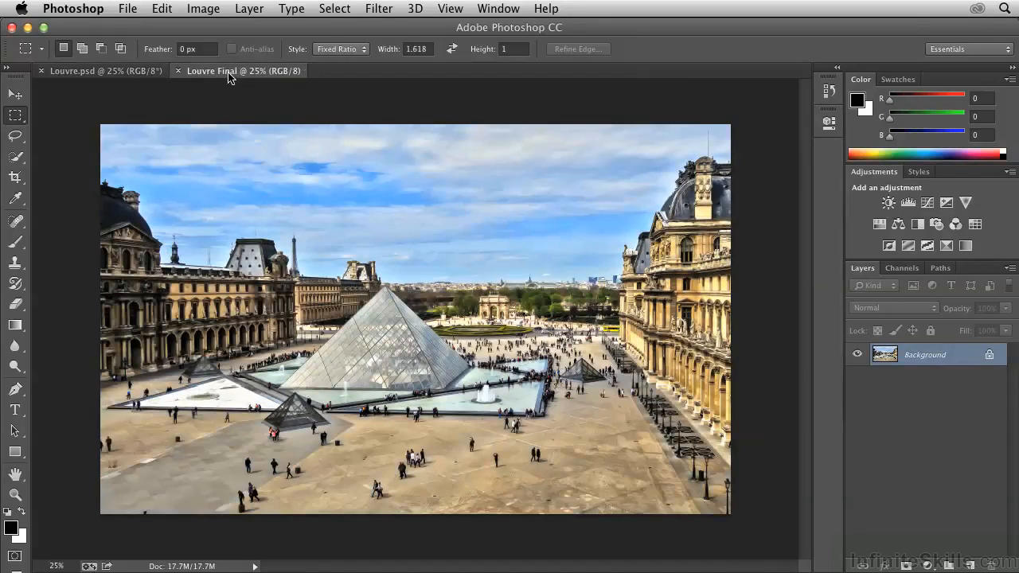